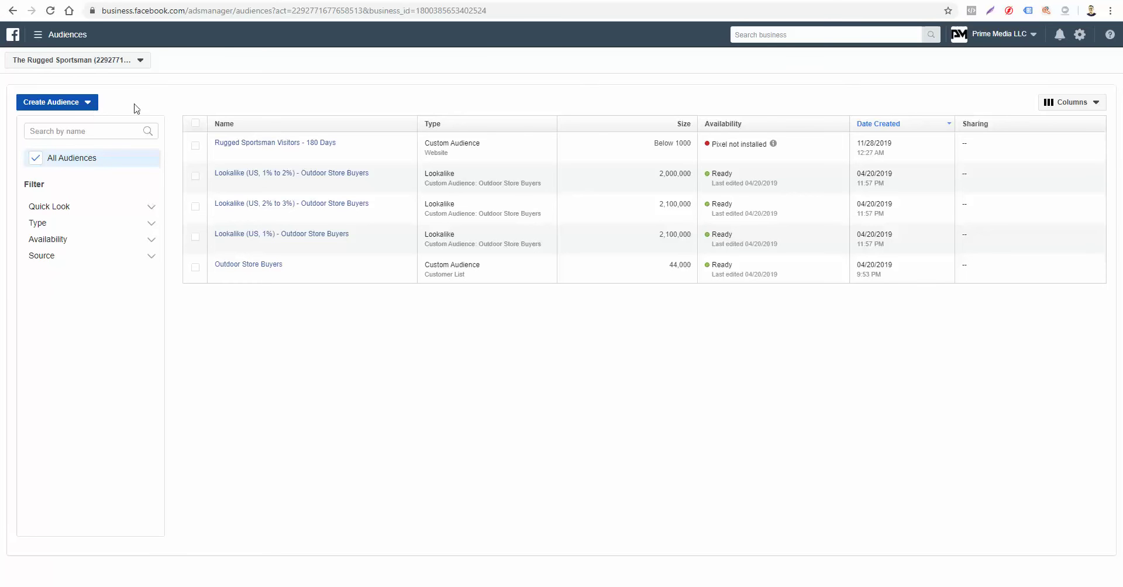
{"action": "left_click", "coordinate": [41, 43]}
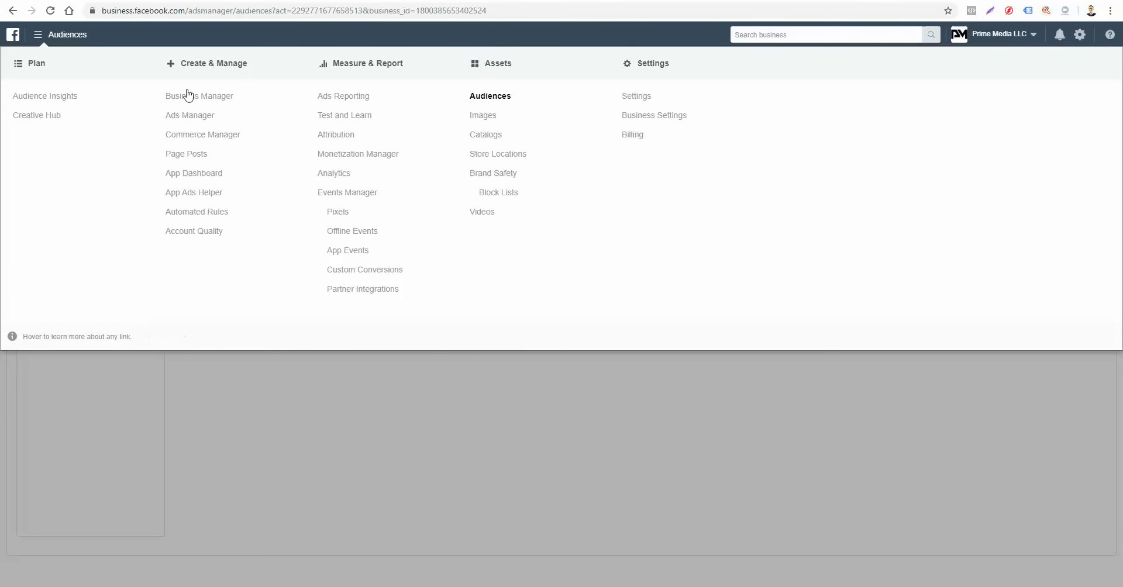
{"action": "left_click", "coordinate": [362, 453]}
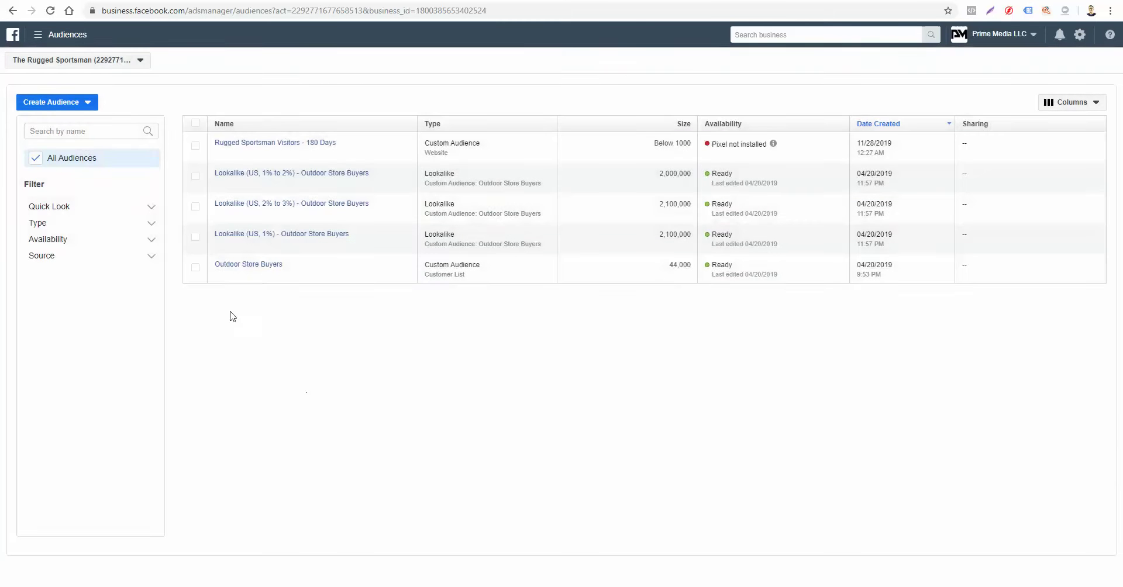
- Start a website custom audience covering all website visitors in the past 7 days
{"action": "left_click", "coordinate": [88, 104]}
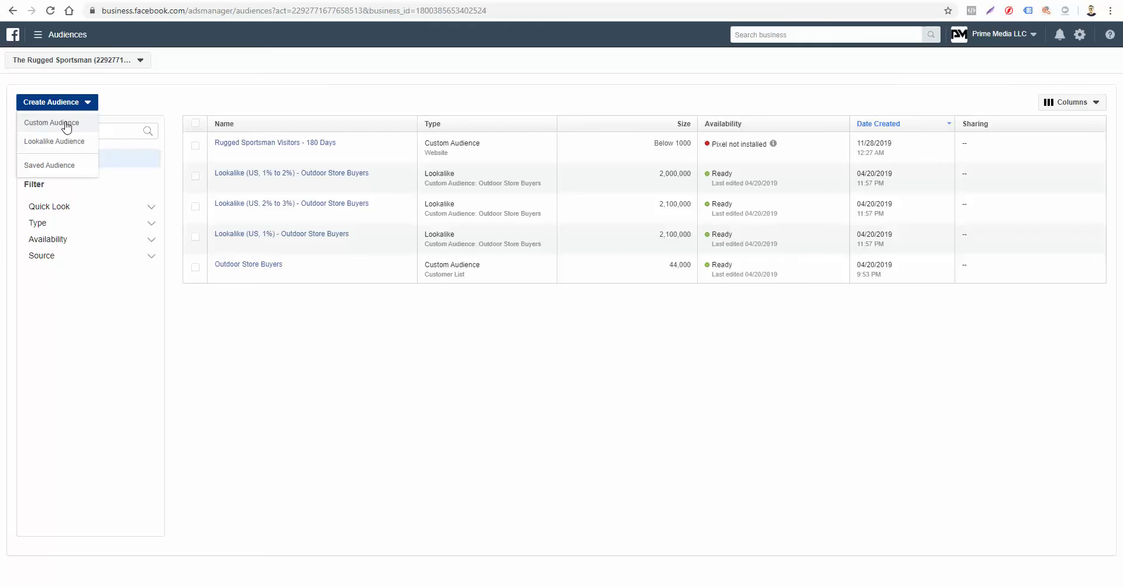
{"action": "left_click", "coordinate": [66, 124]}
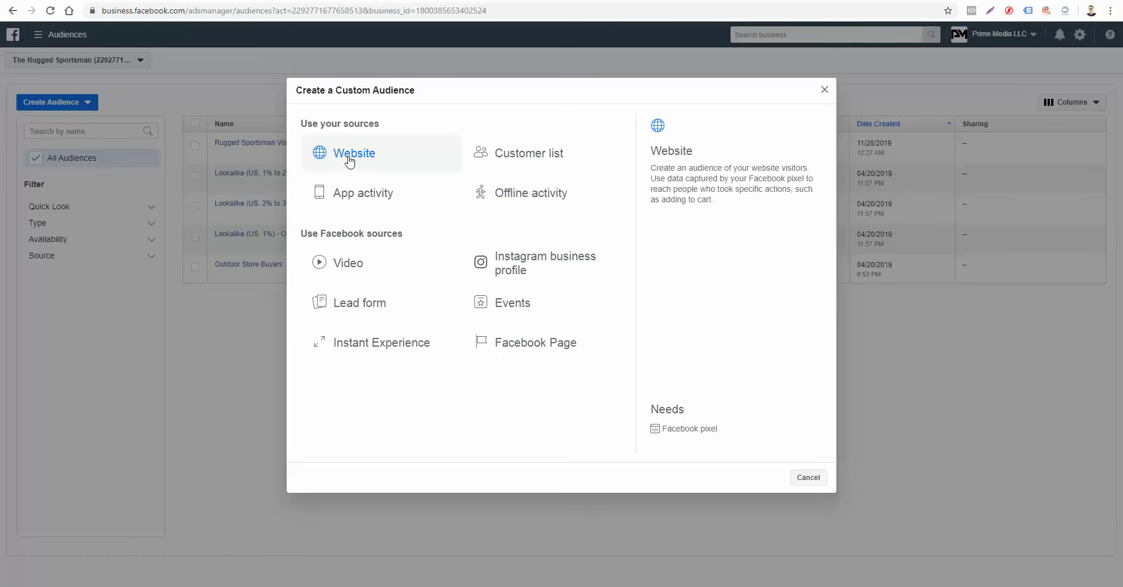
{"action": "left_click", "coordinate": [349, 157]}
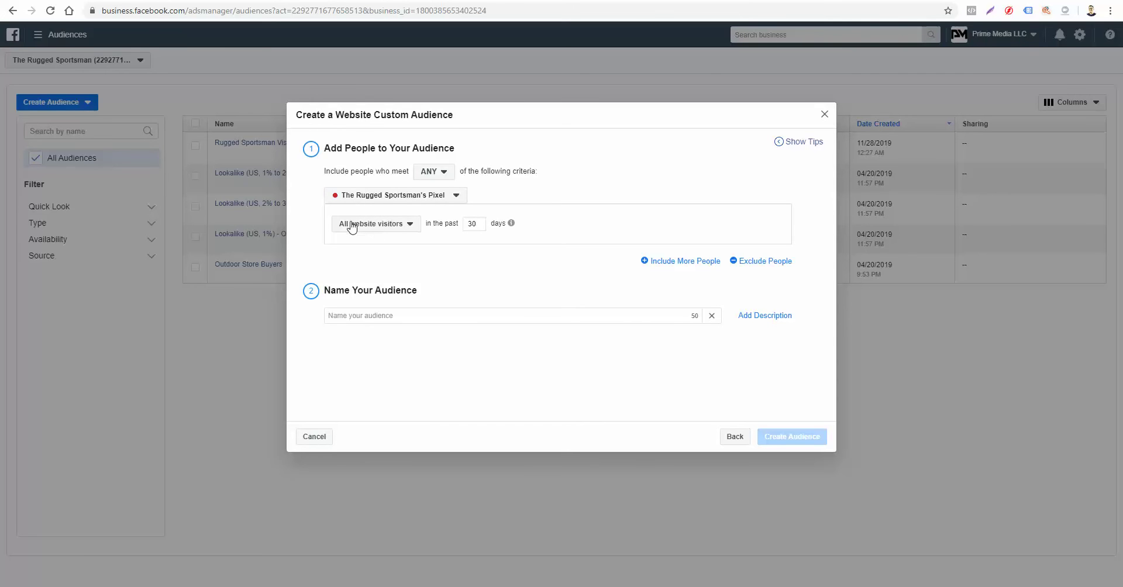
{"action": "left_click", "coordinate": [483, 228]}
{"action": "double_click", "coordinate": [474, 221]}
{"action": "type", "text": "7"}
- Name the audience "Rugged Sportsman Visitors - 1-7 Days", create it and close the confirmation
{"action": "left_click", "coordinate": [449, 317]}
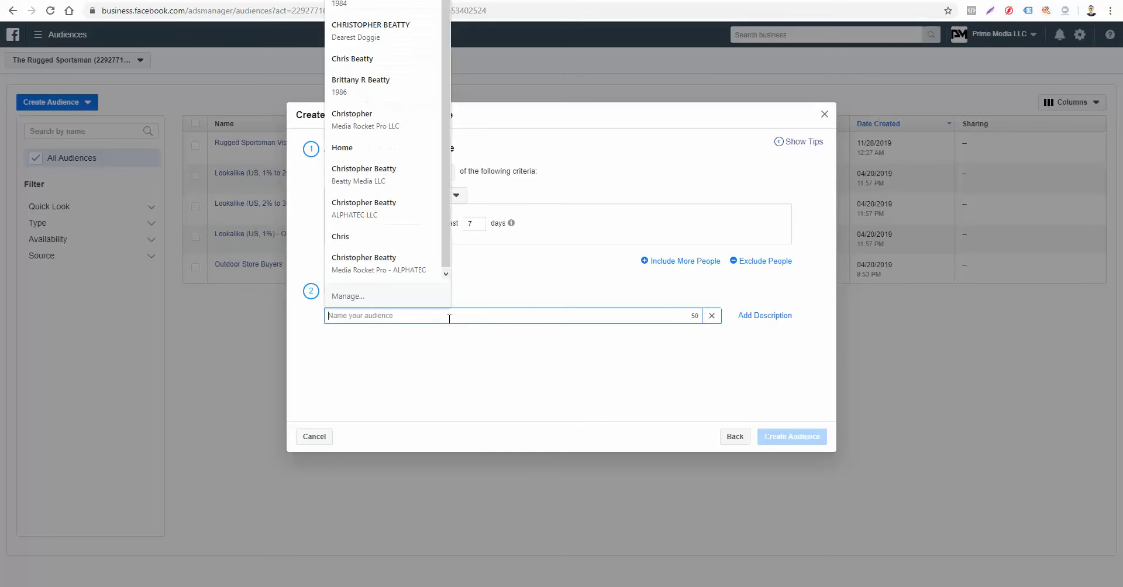
{"action": "type", "text": "Ru"}
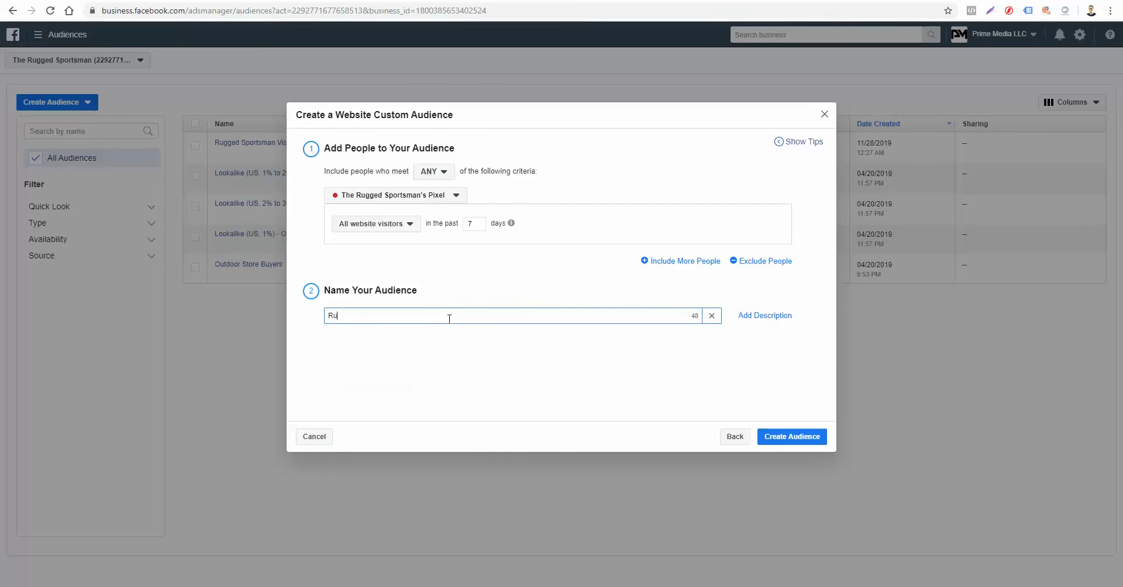
{"action": "type", "text": "gged Spor"}
{"action": "type", "text": "tsman Visit"}
{"action": "type", "text": "ors "}
{"action": "type", "text": "- 1"}
{"action": "type", "text": "-1"}
{"action": "type", "text": " Days"}
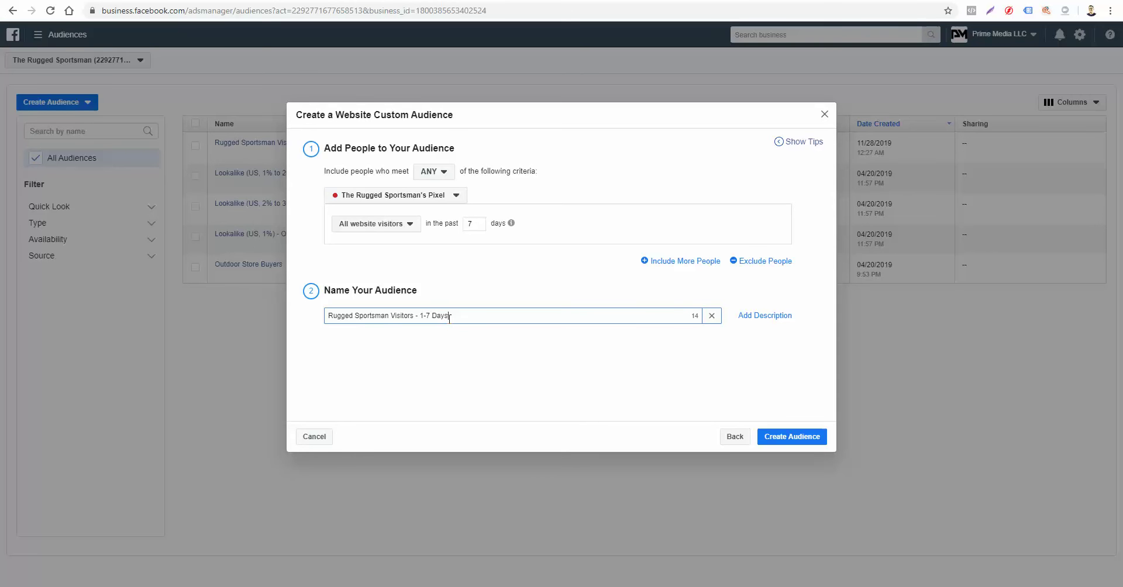
{"action": "left_click", "coordinate": [787, 432]}
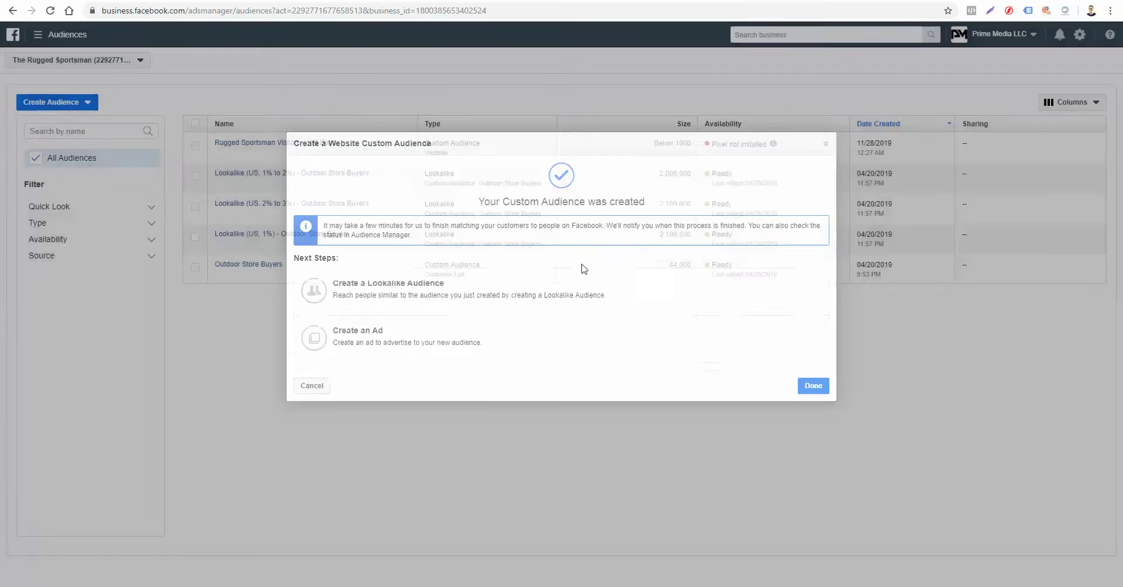
{"action": "left_click", "coordinate": [818, 387]}
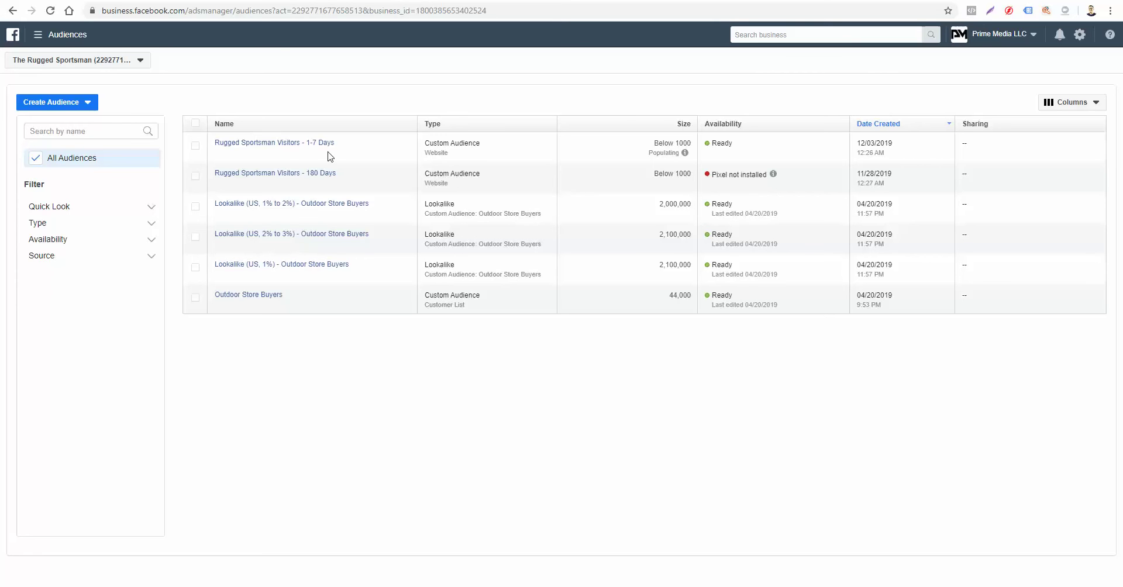
- Start another website custom audience covering all website visitors in the past 14 days
{"action": "left_click", "coordinate": [55, 102]}
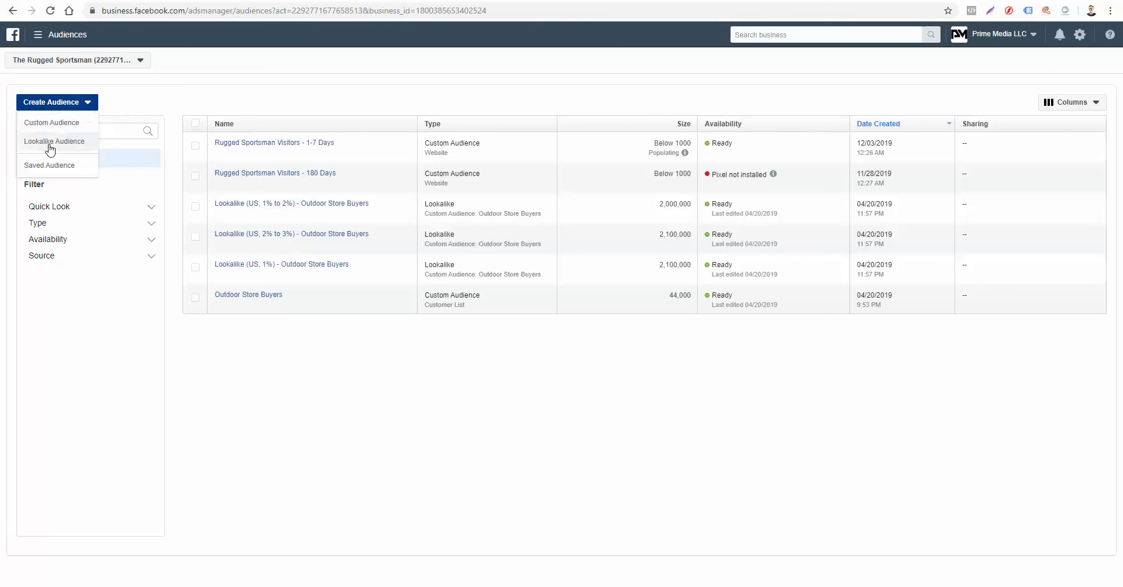
{"action": "left_click", "coordinate": [54, 123]}
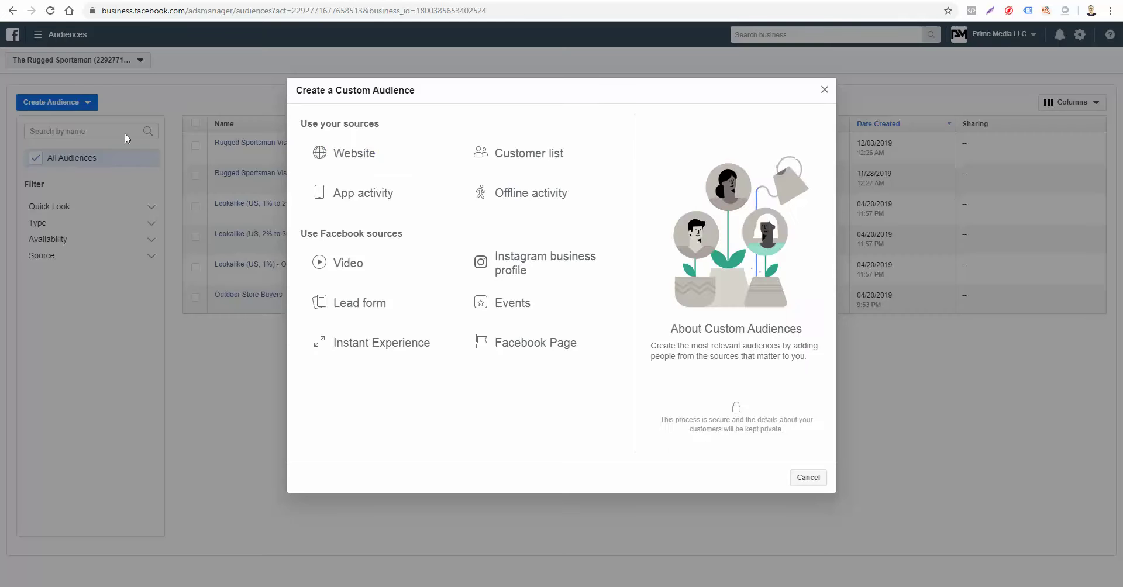
{"action": "left_click", "coordinate": [345, 154]}
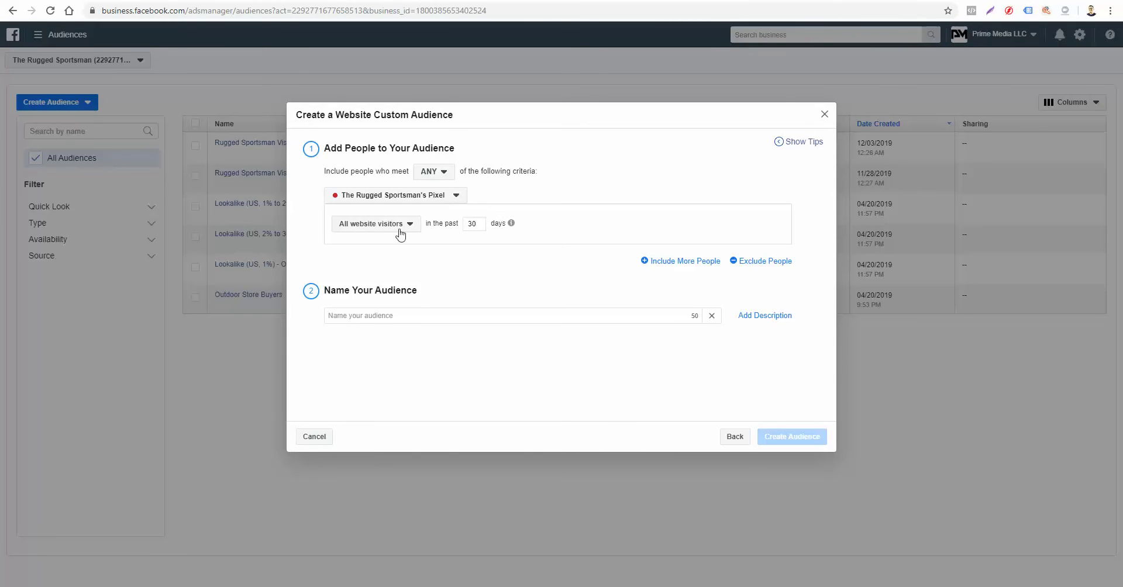
{"action": "double_click", "coordinate": [472, 223]}
{"action": "key", "text": "BackSpace"}
{"action": "type", "text": "14"}
- Add an exclusion for all website visitors in the past 7 days
{"action": "left_click", "coordinate": [753, 262]}
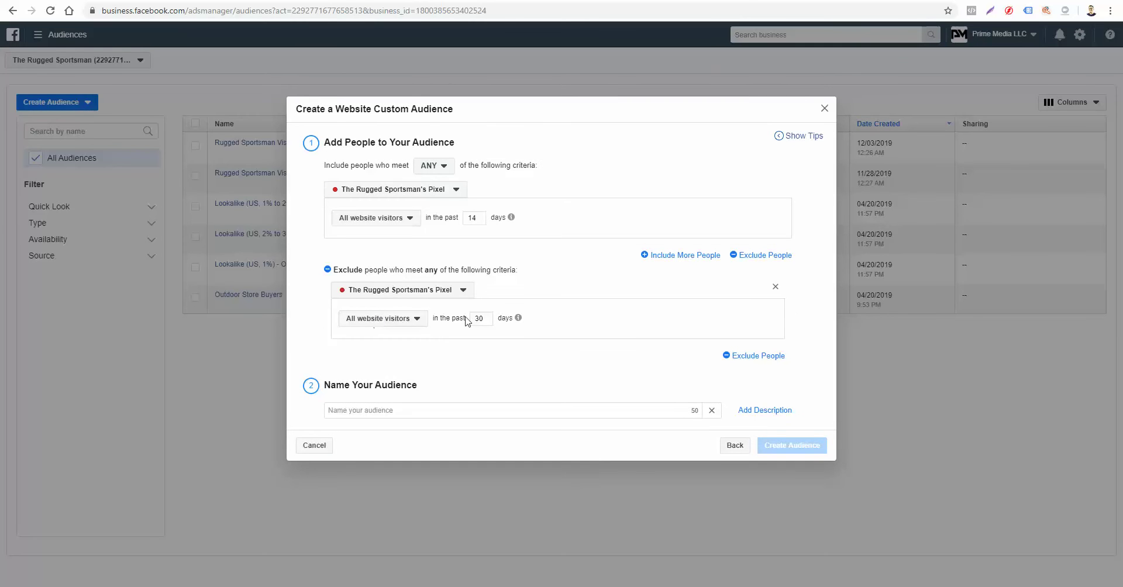
{"action": "left_click_drag", "start_coordinate": [488, 317], "coordinate": [473, 320]}
{"action": "type", "text": "7"}
- Name the audience "Rugged Sportsman Visitors - 8-14 Days", create it and close the confirmation
{"action": "left_click", "coordinate": [399, 411]}
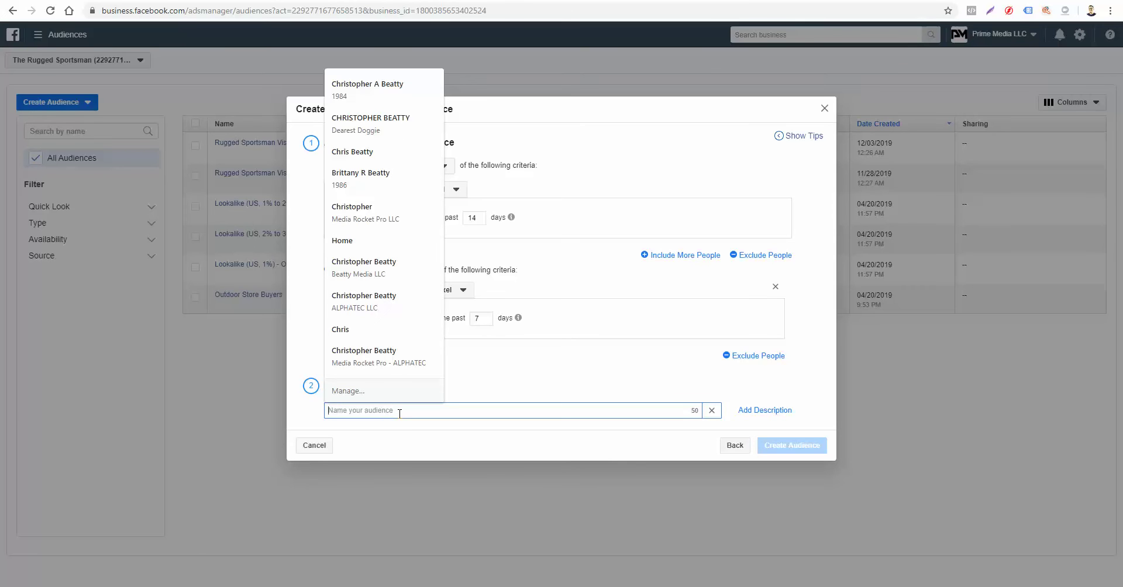
{"action": "type", "text": "Rugged S"}
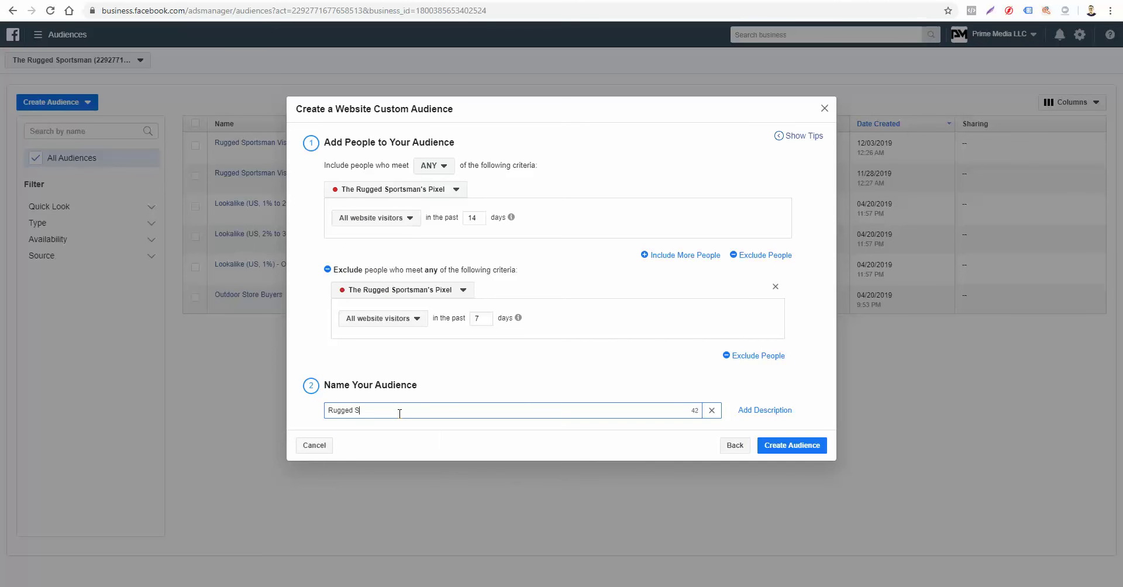
{"action": "type", "text": "portsmna"}
{"action": "type", "text": " Visitors - 8-14 Days"}
{"action": "left_click", "coordinate": [773, 449]}
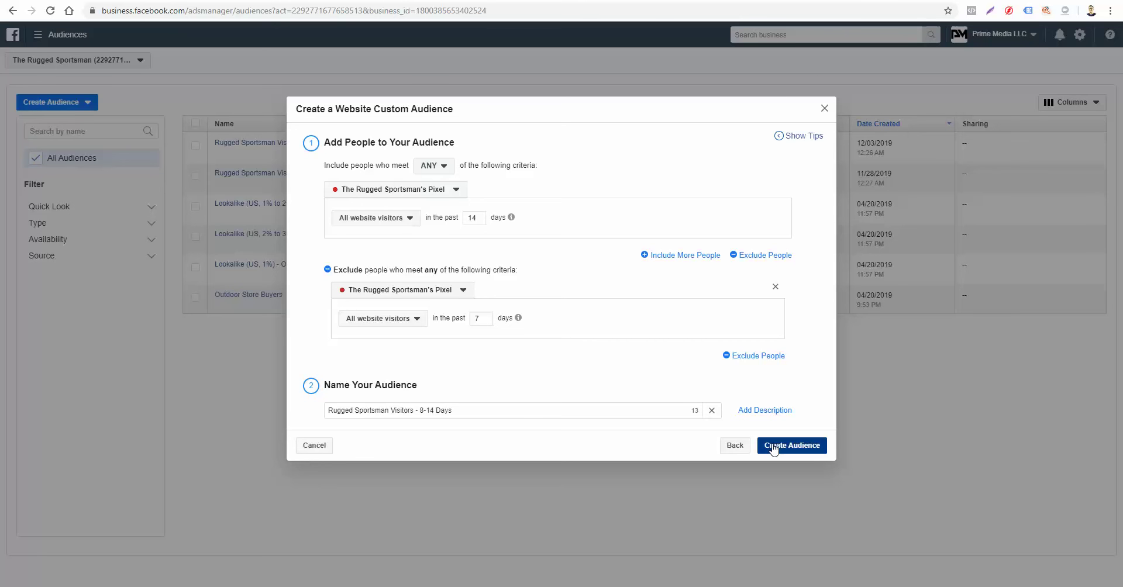
{"action": "left_click", "coordinate": [773, 447]}
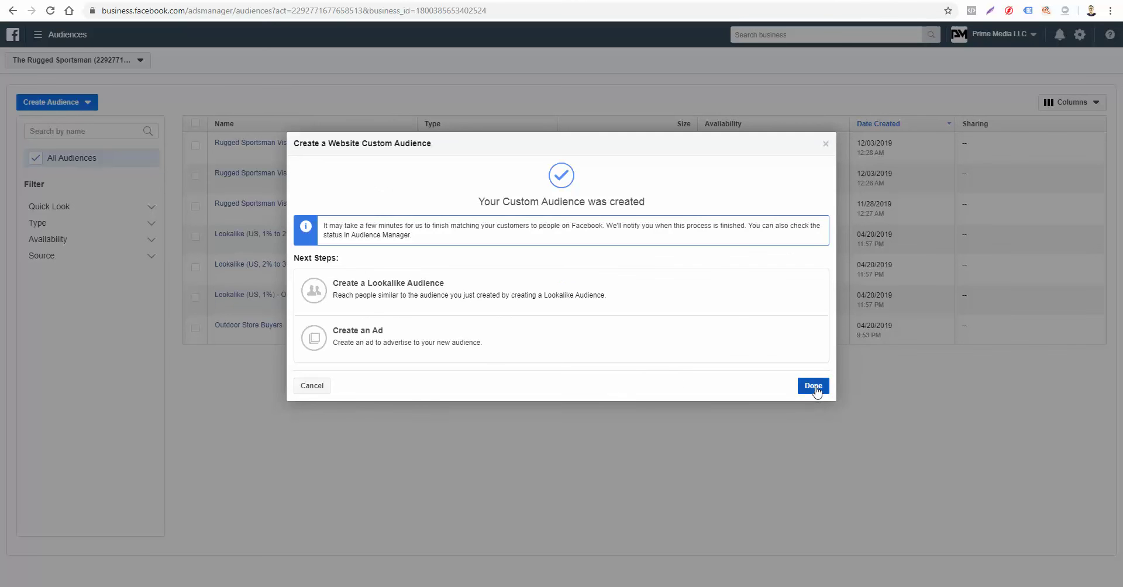
{"action": "left_click", "coordinate": [815, 387]}
- Start another website custom audience covering all website visitors in the past 21 days
{"action": "mouse_move", "coordinate": [305, 279]}
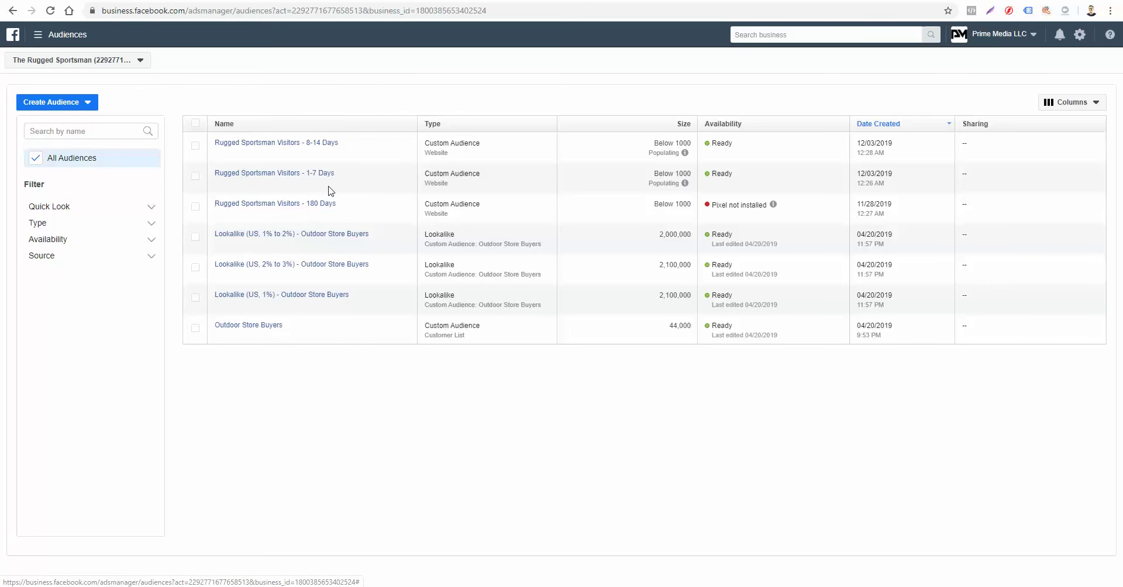
{"action": "mouse_move", "coordinate": [331, 185]}
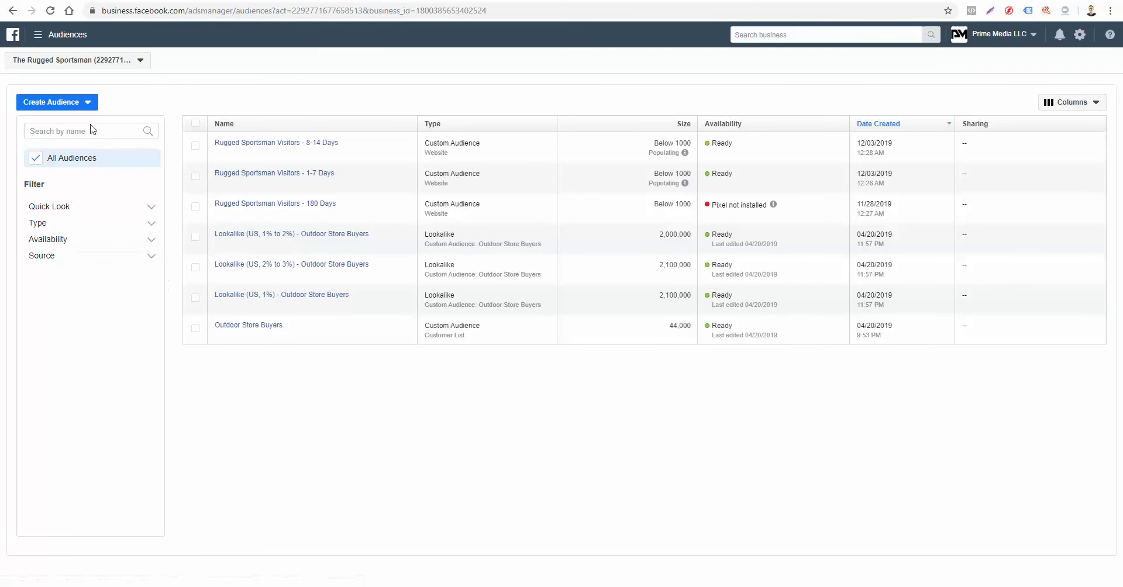
{"action": "left_click", "coordinate": [87, 103]}
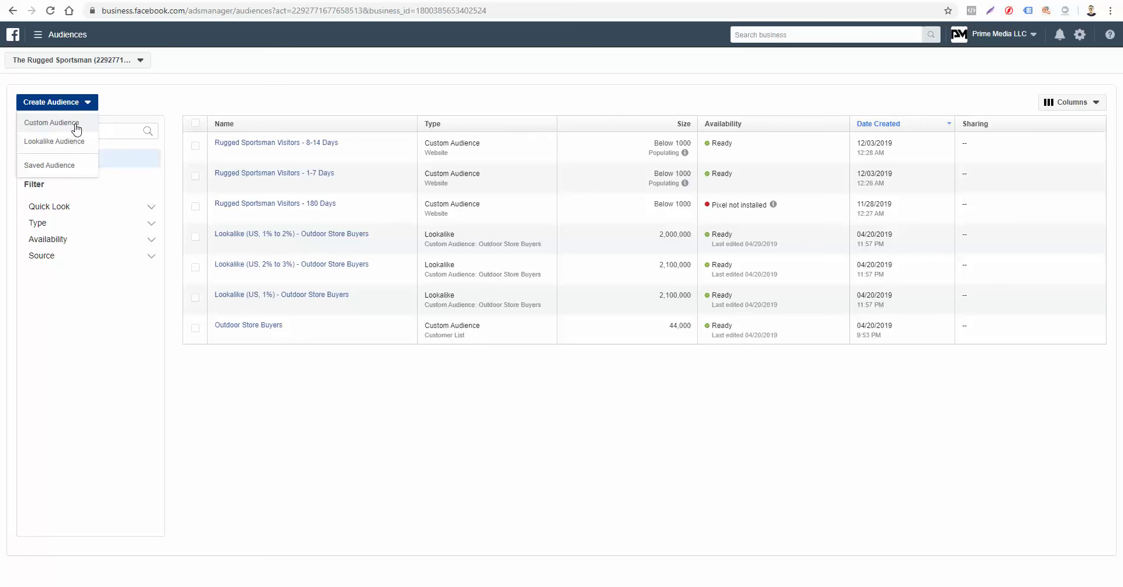
{"action": "left_click", "coordinate": [52, 123]}
{"action": "left_click", "coordinate": [377, 162]}
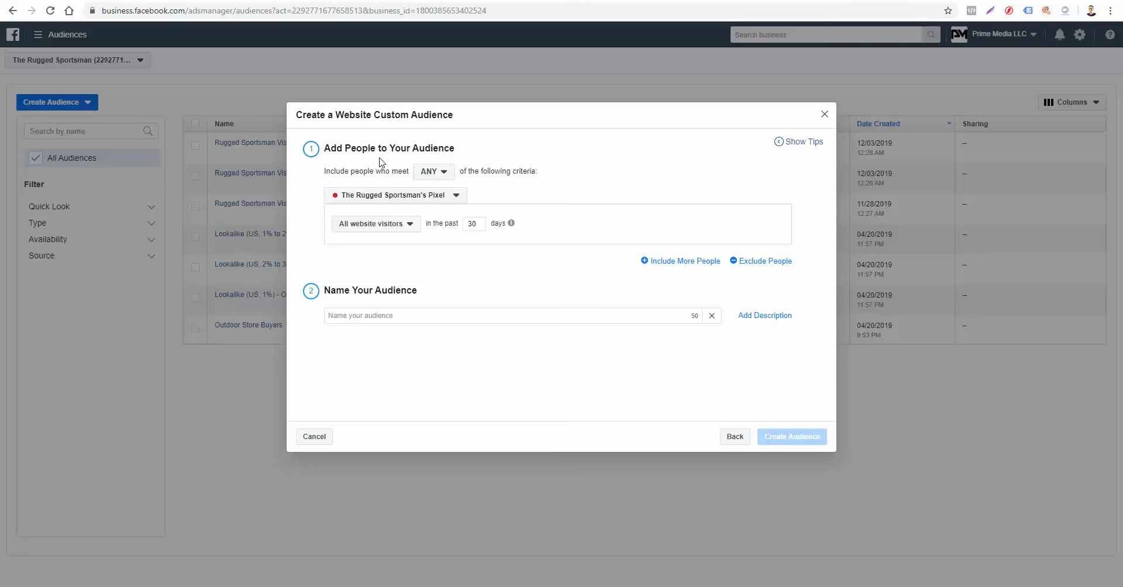
{"action": "double_click", "coordinate": [470, 229]}
{"action": "type", "text": "21"}
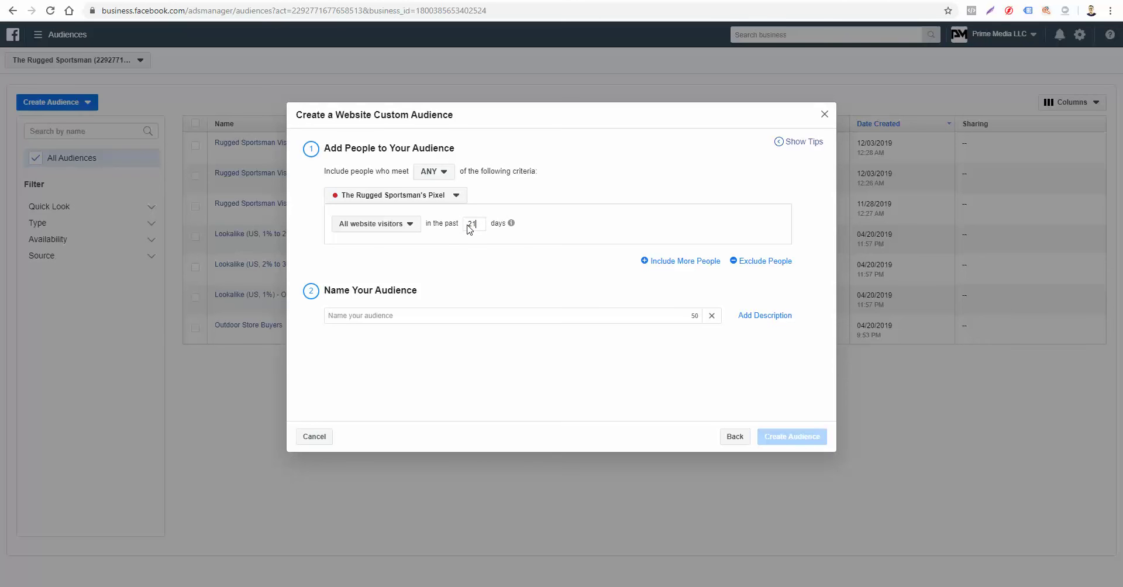
- Add an exclusion for all website visitors in the past 14 days
{"action": "left_click", "coordinate": [766, 262]}
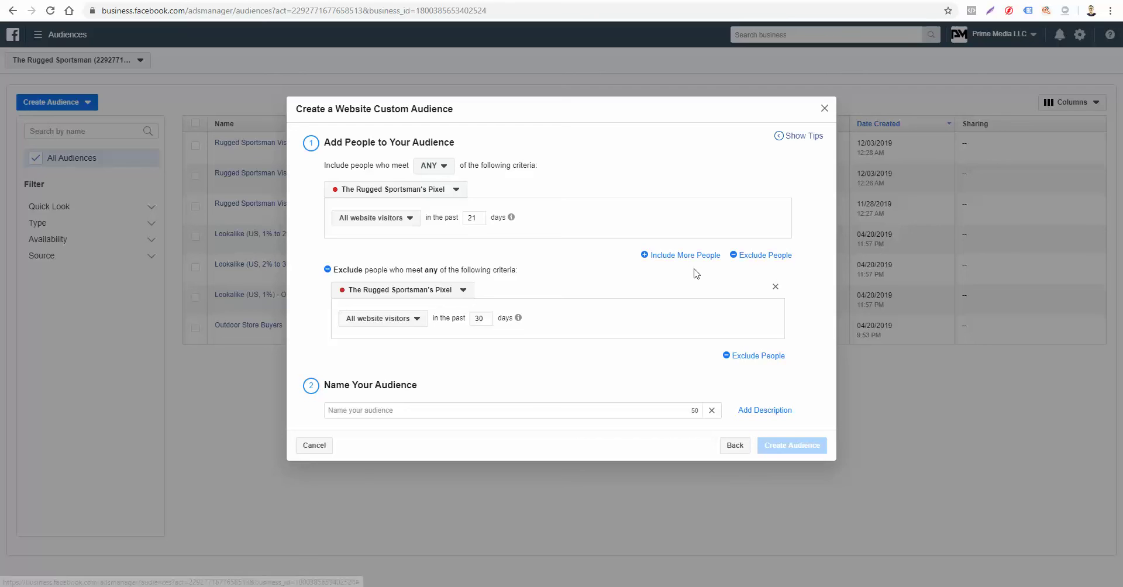
{"action": "left_click_drag", "start_coordinate": [486, 318], "coordinate": [474, 321]}
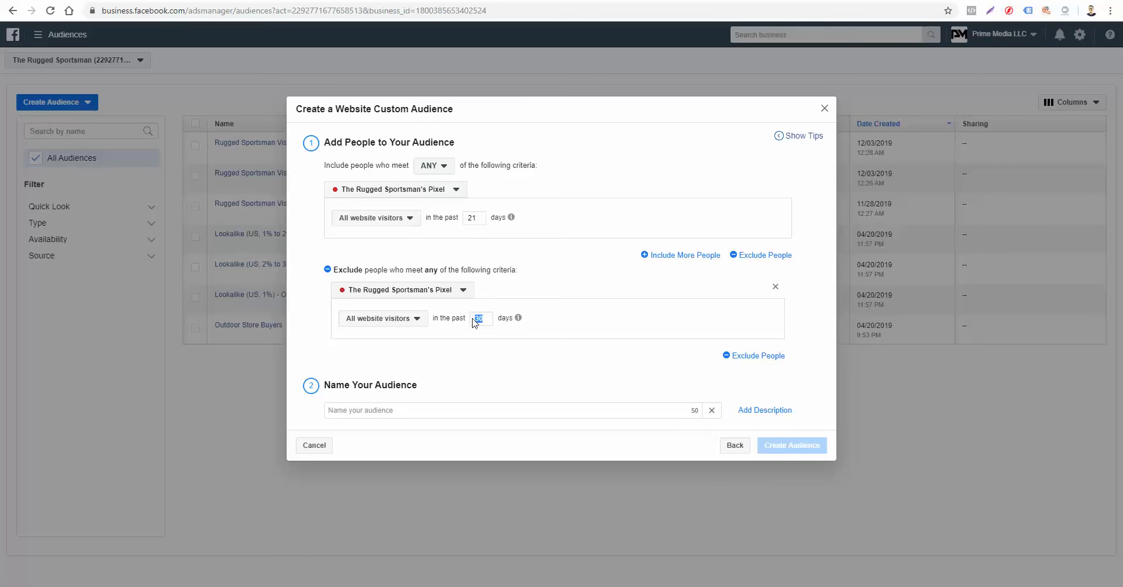
{"action": "type", "text": "14"}
- Name the audience "Rugged Sportsman Visitors - 15-21 Days", create it and close the confirmation
{"action": "left_click", "coordinate": [393, 410]}
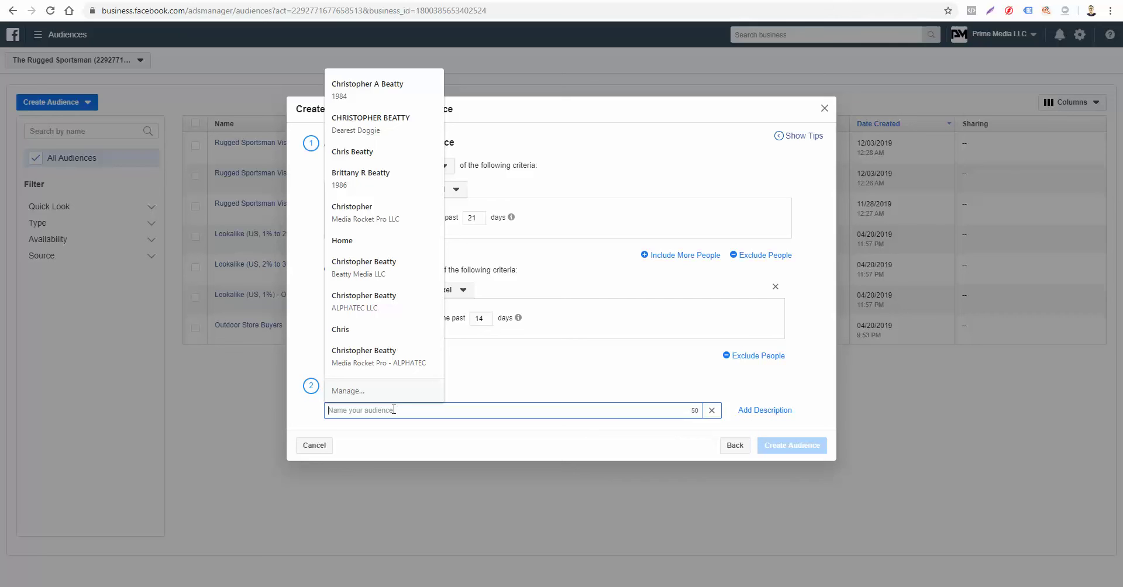
{"action": "left_click", "coordinate": [467, 378]}
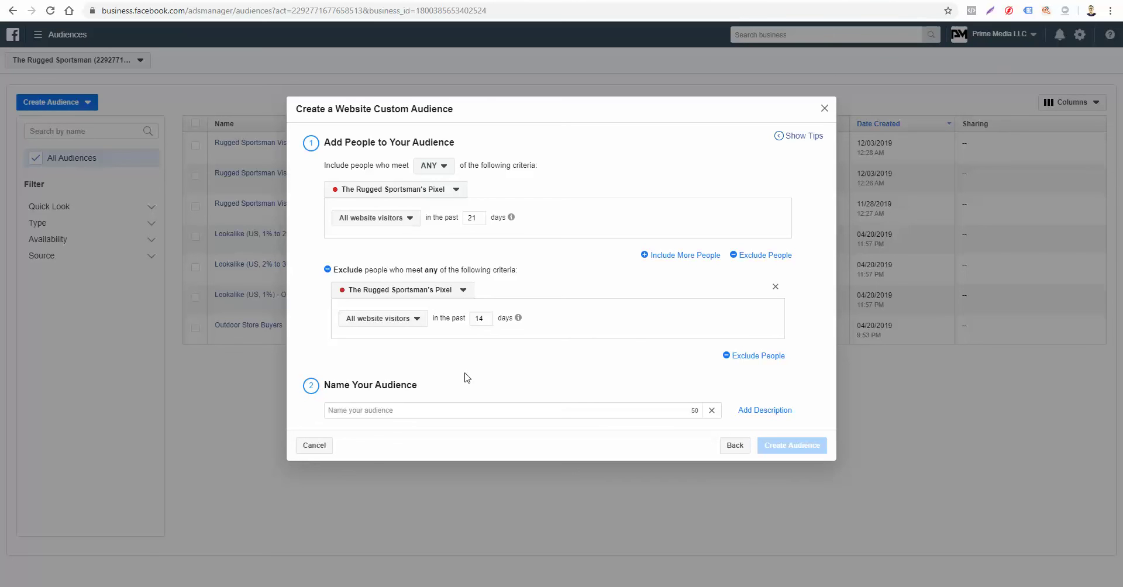
{"action": "left_click", "coordinate": [469, 413]}
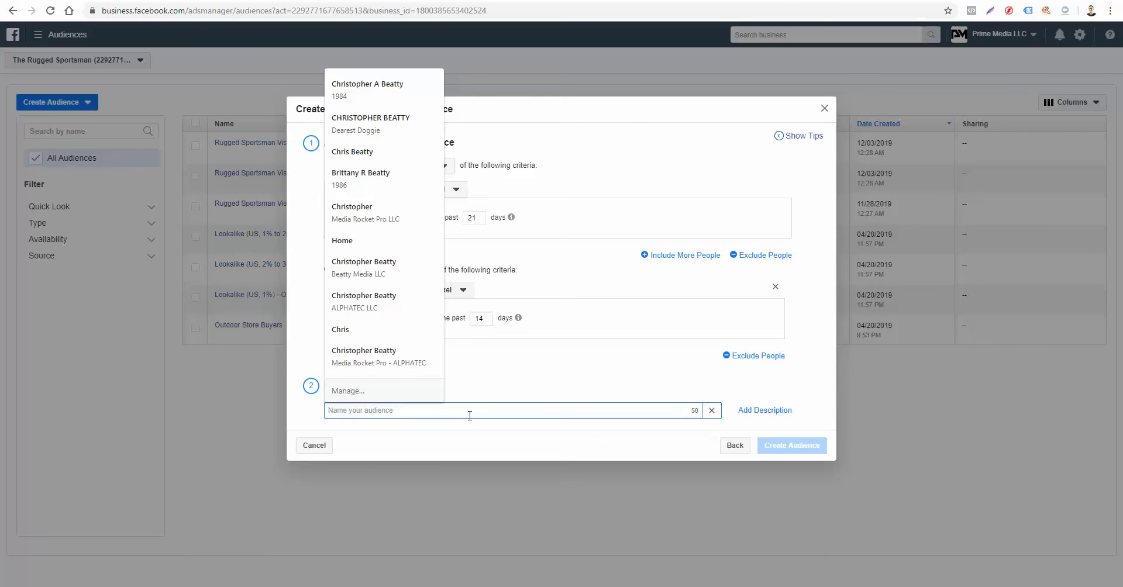
{"action": "type", "text": "Rugged Sport"}
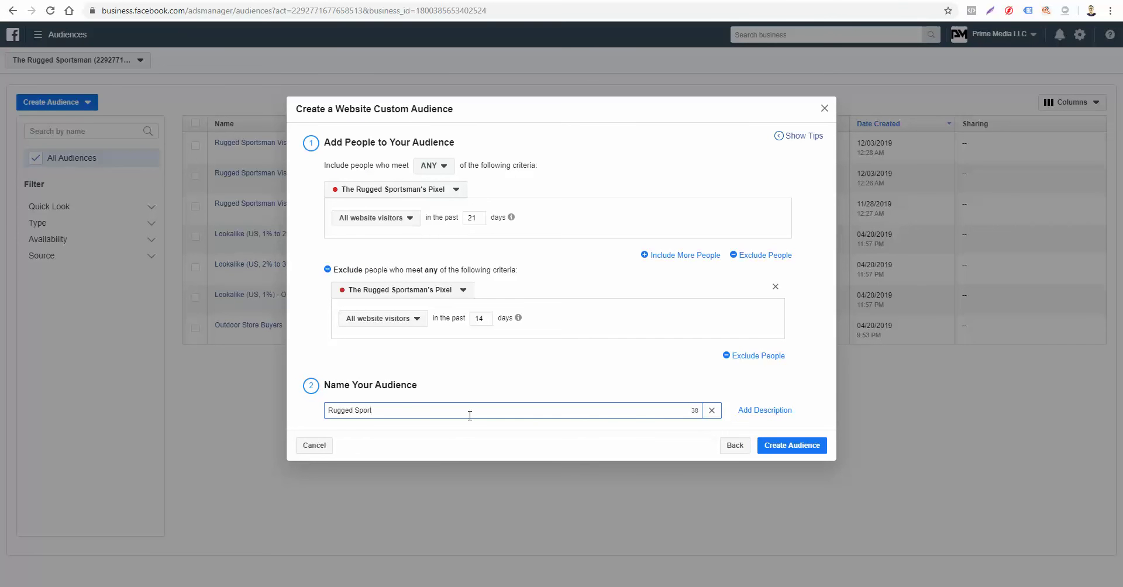
{"action": "type", "text": "sman Visitors - 15-21 Days"}
{"action": "left_click", "coordinate": [804, 447]}
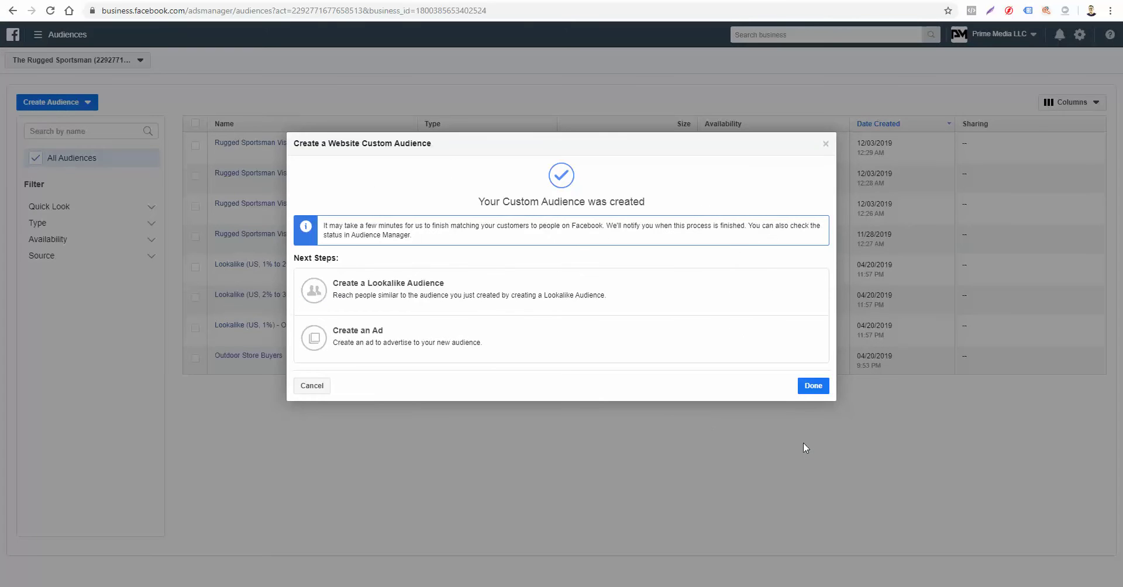
{"action": "left_click", "coordinate": [810, 389]}
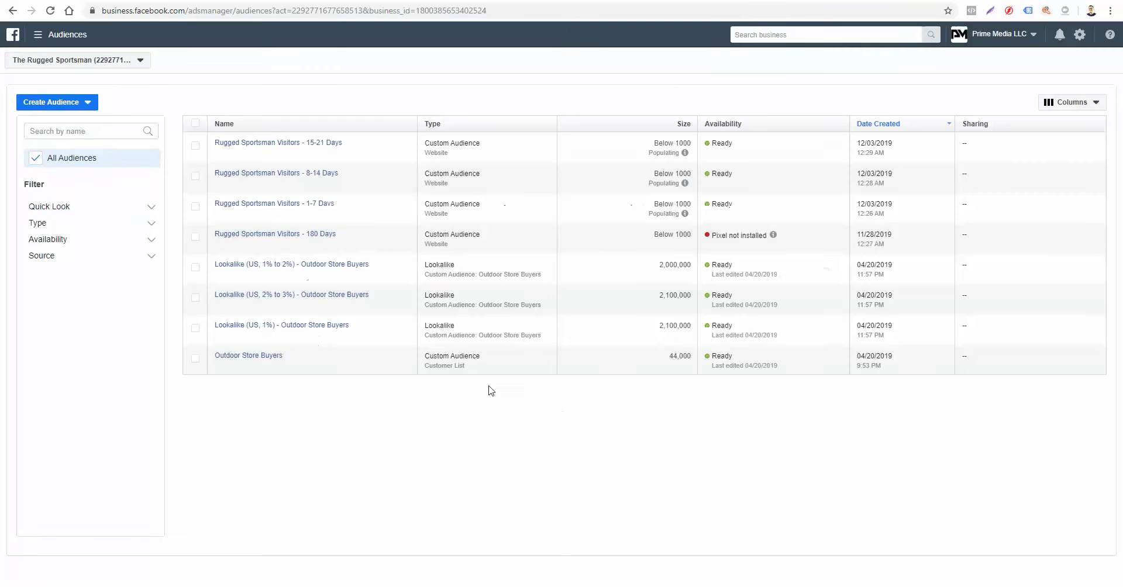
- Start another website custom audience covering all website visitors in the past 28 days
{"action": "left_click", "coordinate": [72, 106]}
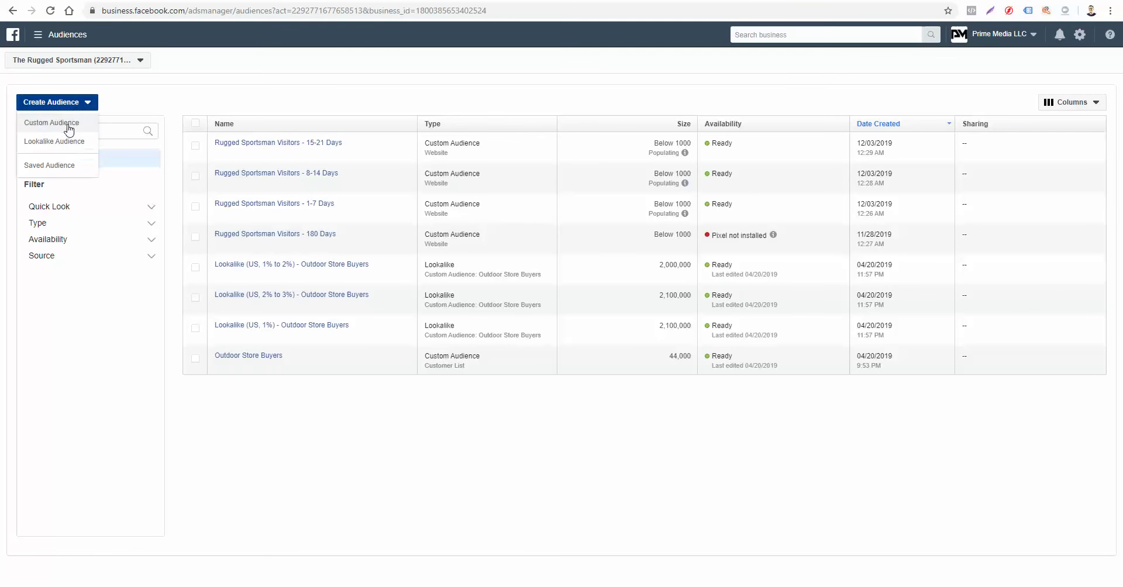
{"action": "left_click", "coordinate": [68, 124]}
{"action": "left_click", "coordinate": [357, 150]}
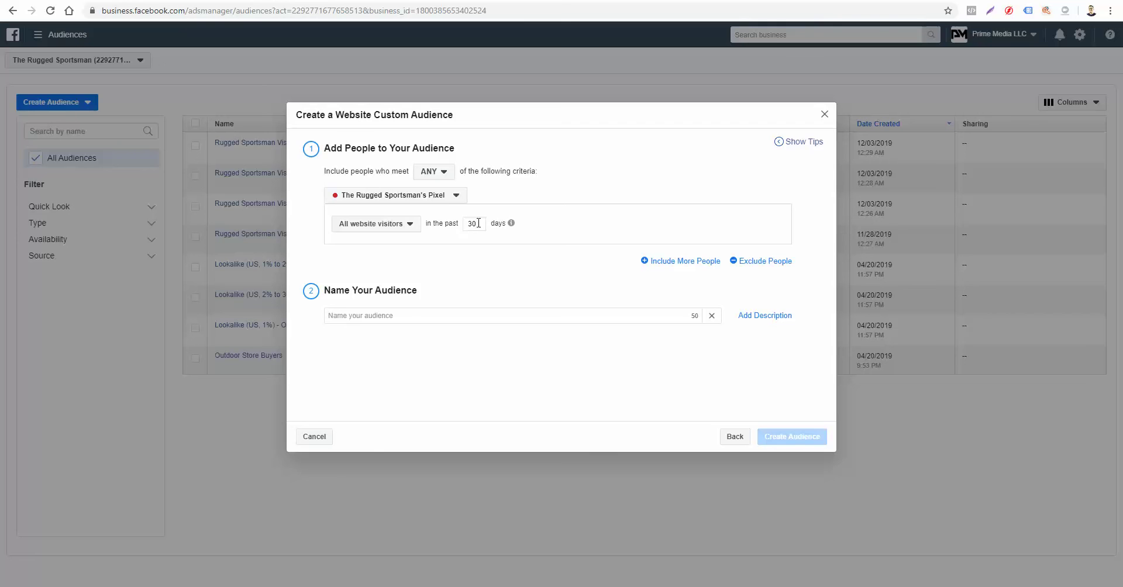
{"action": "double_click", "coordinate": [473, 222]}
{"action": "type", "text": "28"}
- Add an exclusion for all website visitors in the past 21 days
{"action": "left_click", "coordinate": [750, 264]}
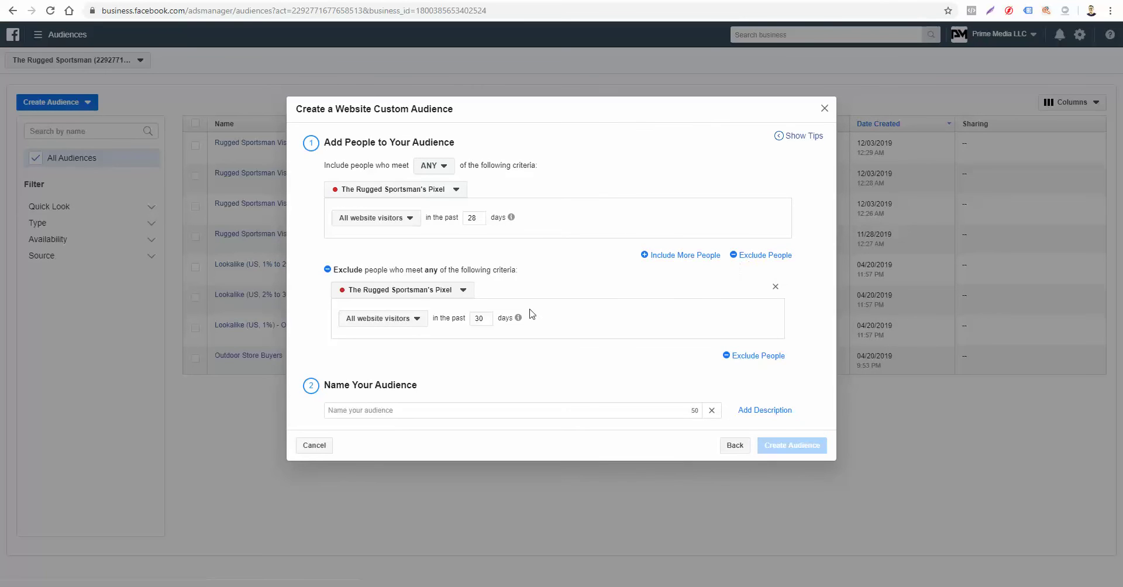
{"action": "double_click", "coordinate": [477, 318]}
{"action": "type", "text": "21"}
- Name the audience "Rugged Sportsman Visitors - 22-28 Days", create it and close the confirmation
{"action": "left_click", "coordinate": [395, 409]}
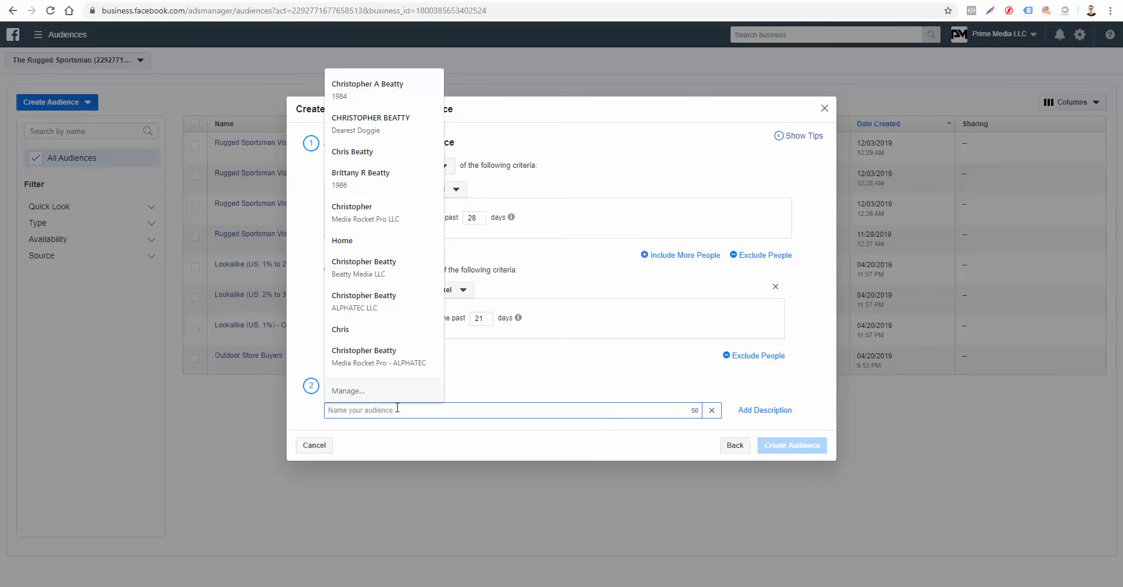
{"action": "type", "text": "A"}
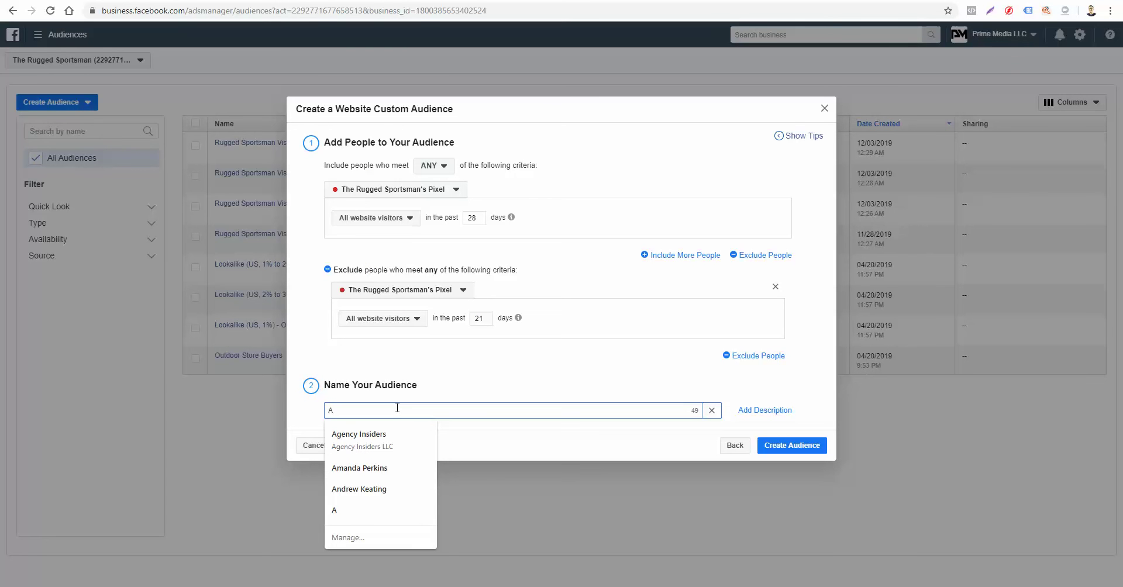
{"action": "key", "text": "BackSpace"}
{"action": "type", "text": "Rugges"}
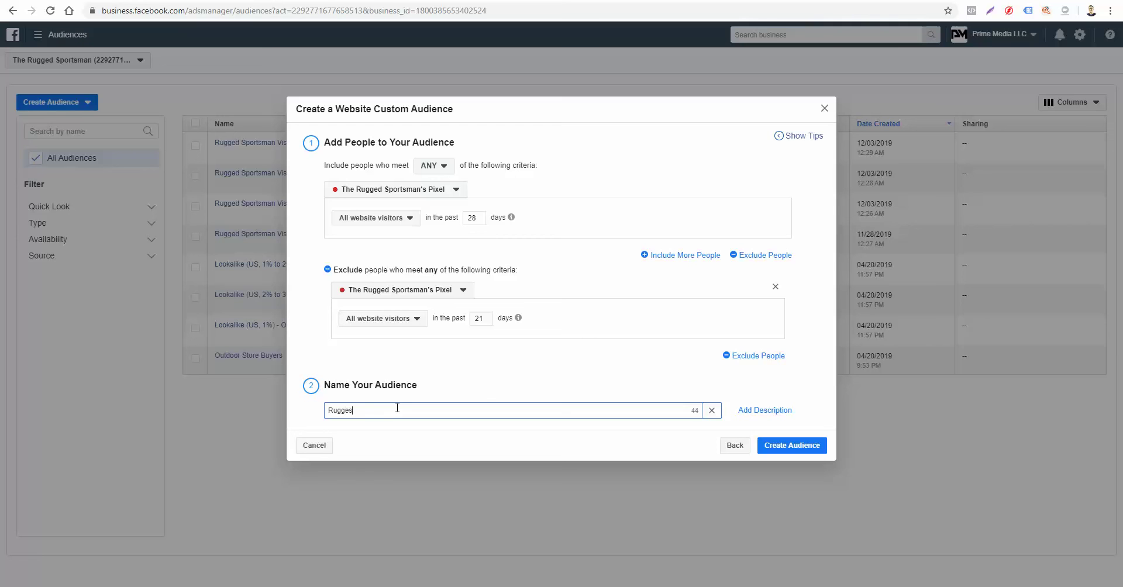
{"action": "type", "text": " Sportsman Visitors - 22-28Days"}
{"action": "left_click", "coordinate": [800, 452]}
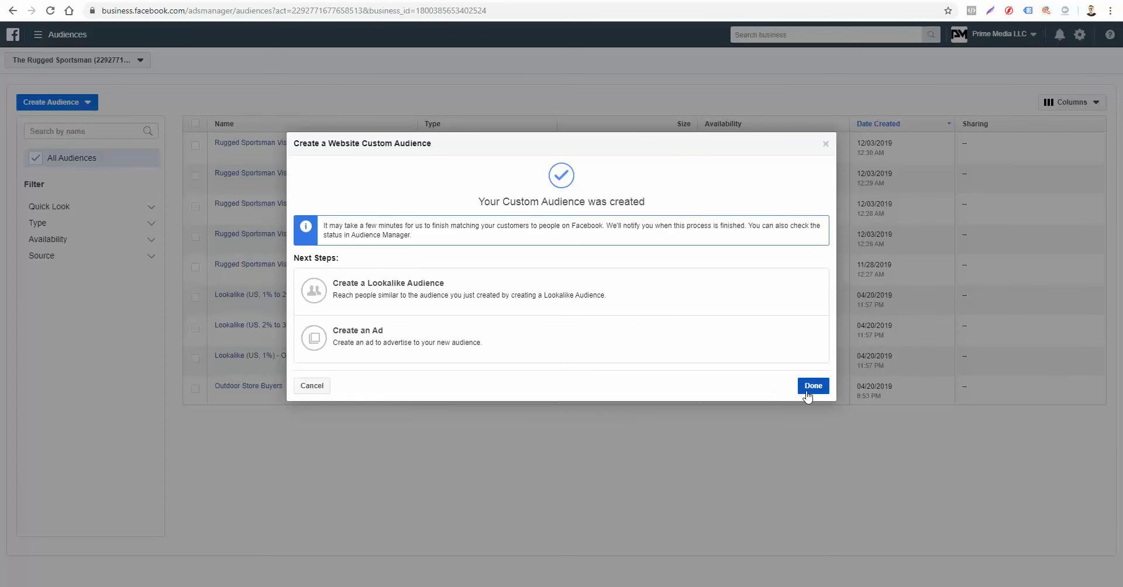
{"action": "left_click", "coordinate": [809, 388]}
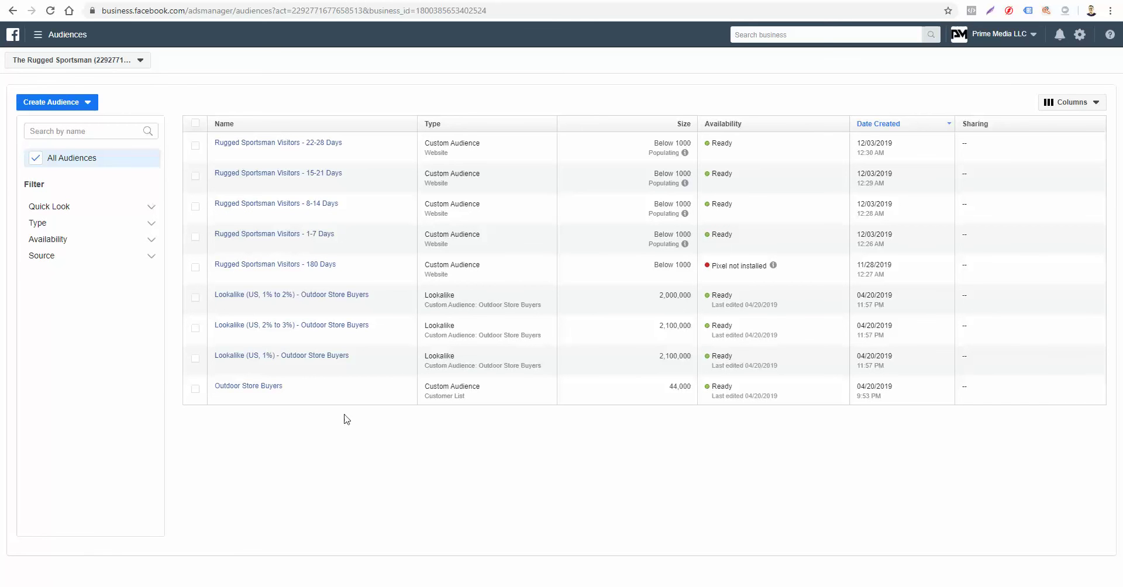
- Start another website custom audience covering all website visitors in the past 60 days
{"action": "left_click", "coordinate": [86, 103]}
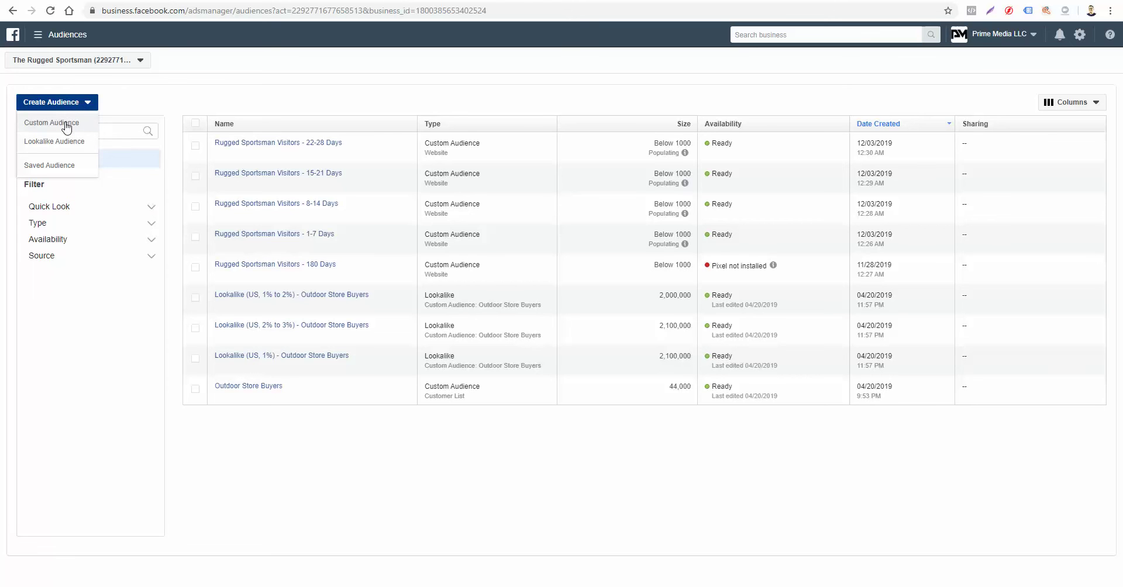
{"action": "left_click", "coordinate": [66, 124]}
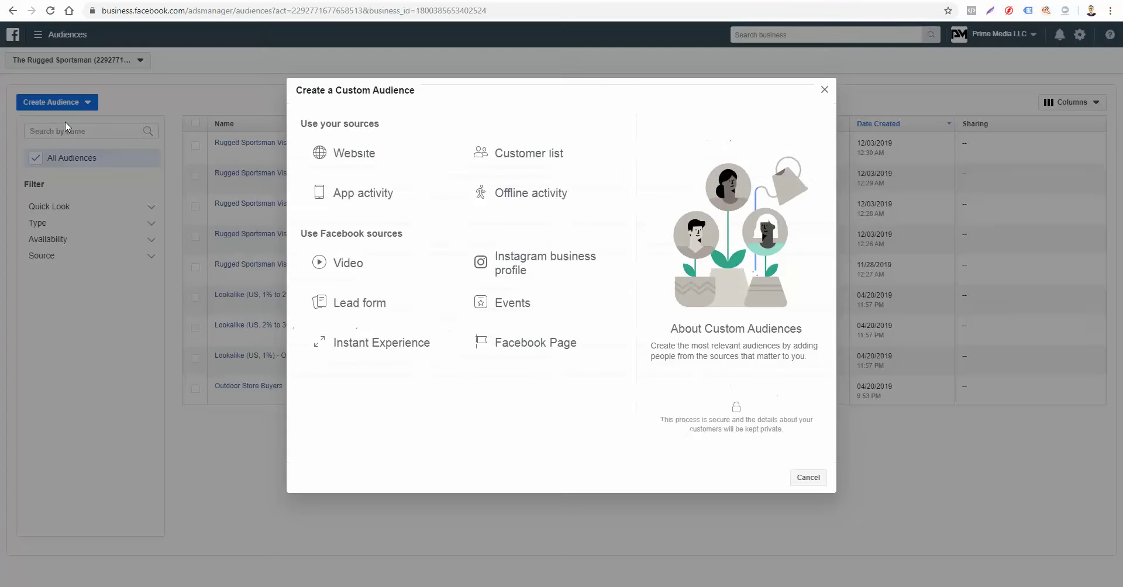
{"action": "left_click", "coordinate": [331, 146]}
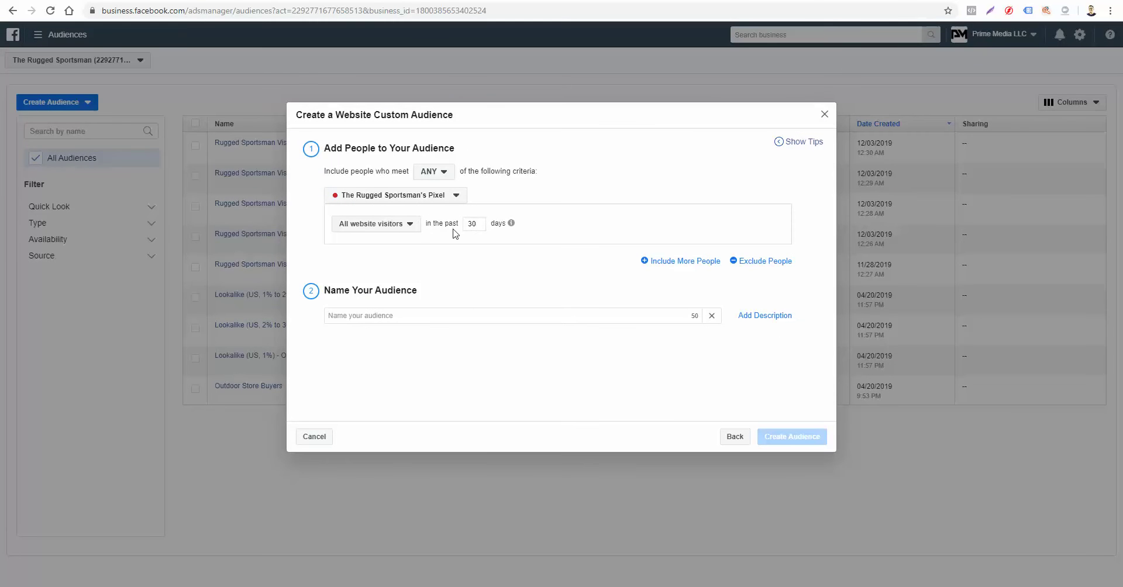
{"action": "left_click_drag", "start_coordinate": [477, 226], "coordinate": [470, 230]}
{"action": "type", "text": "60"}
- Add an exclusion for all website visitors in the past 28 days
{"action": "left_click", "coordinate": [774, 261]}
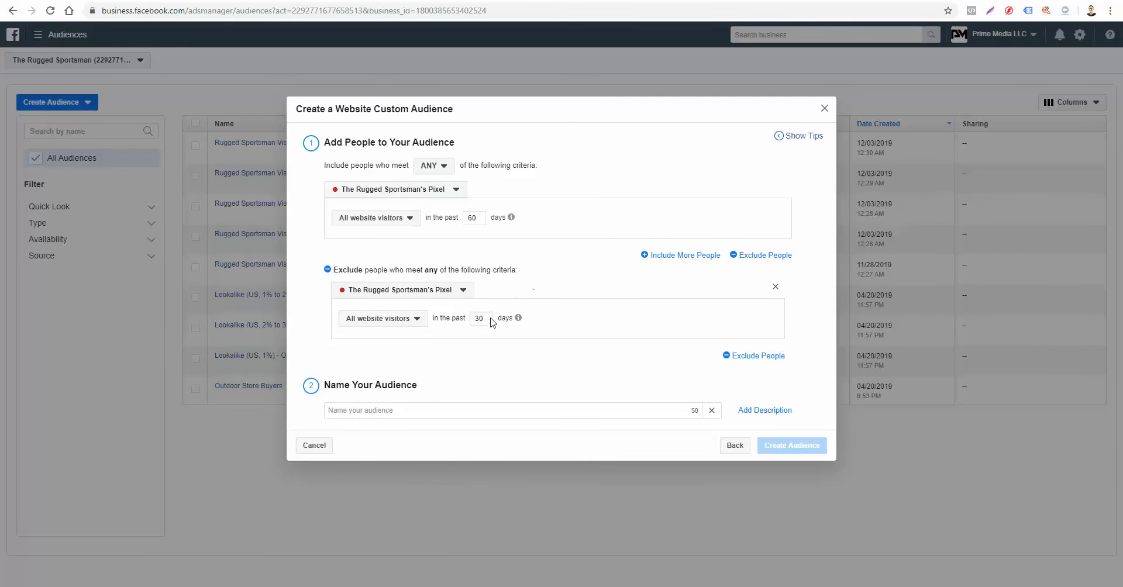
{"action": "left_click_drag", "start_coordinate": [485, 319], "coordinate": [476, 321]}
{"action": "type", "text": "28"}
- Name the audience "Rugged Sportsman Visitors - 29-60 Days", create it and close the confirmation
{"action": "left_click", "coordinate": [406, 411]}
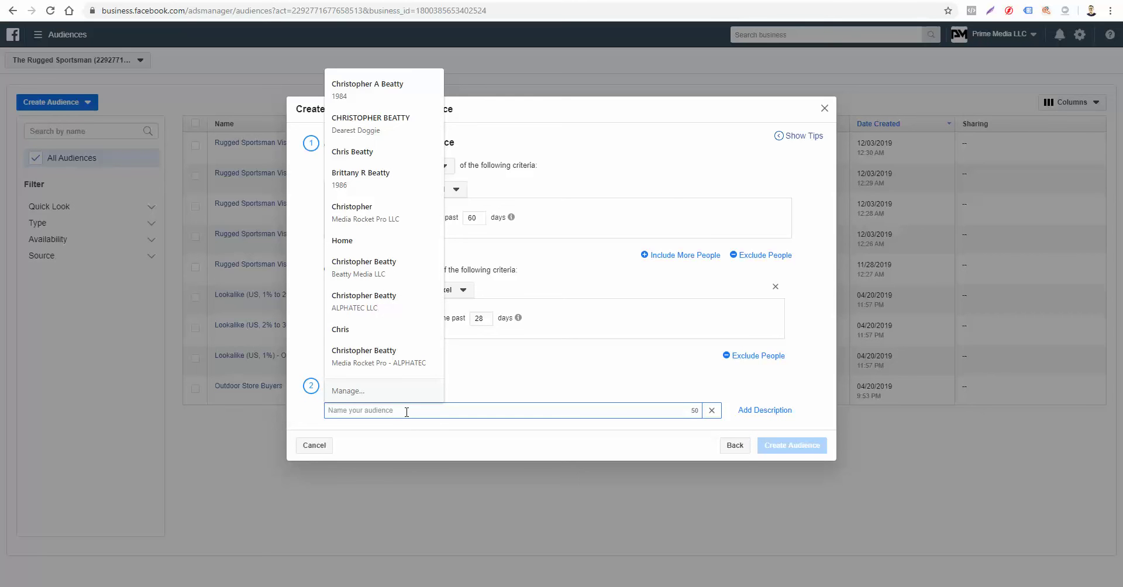
{"action": "type", "text": "Rugged Sportsman Visito"}
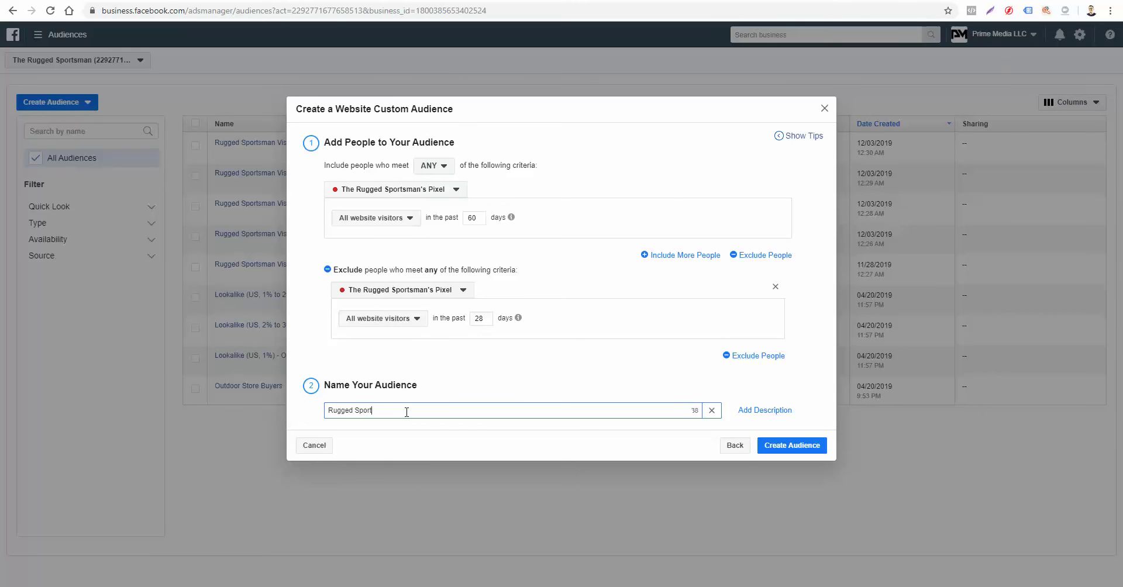
{"action": "type", "text": "rs - 29-60 Days"}
{"action": "left_click", "coordinate": [812, 447]}
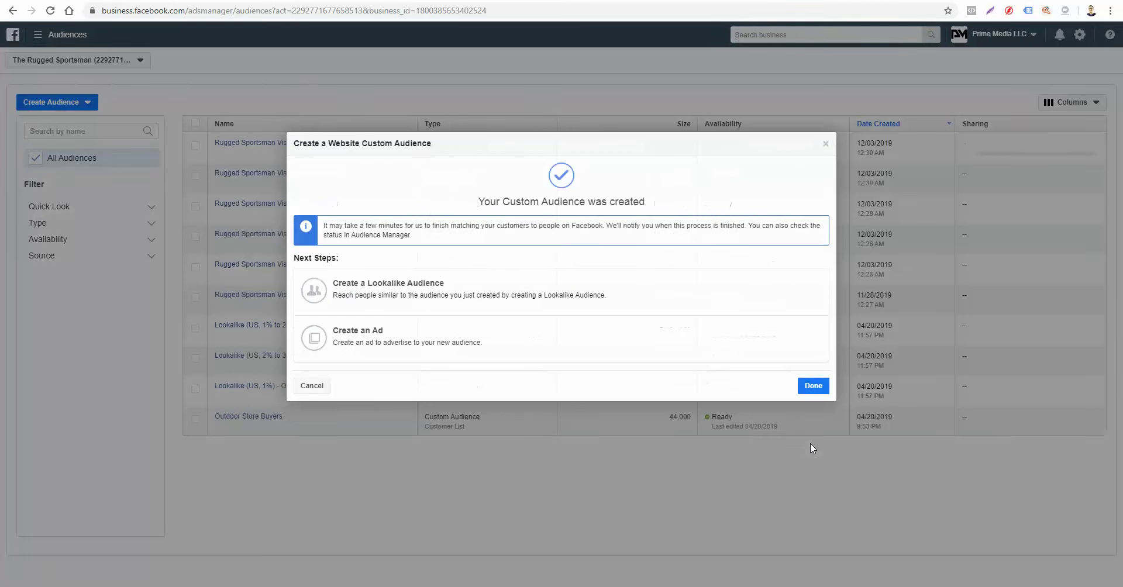
{"action": "left_click", "coordinate": [813, 386]}
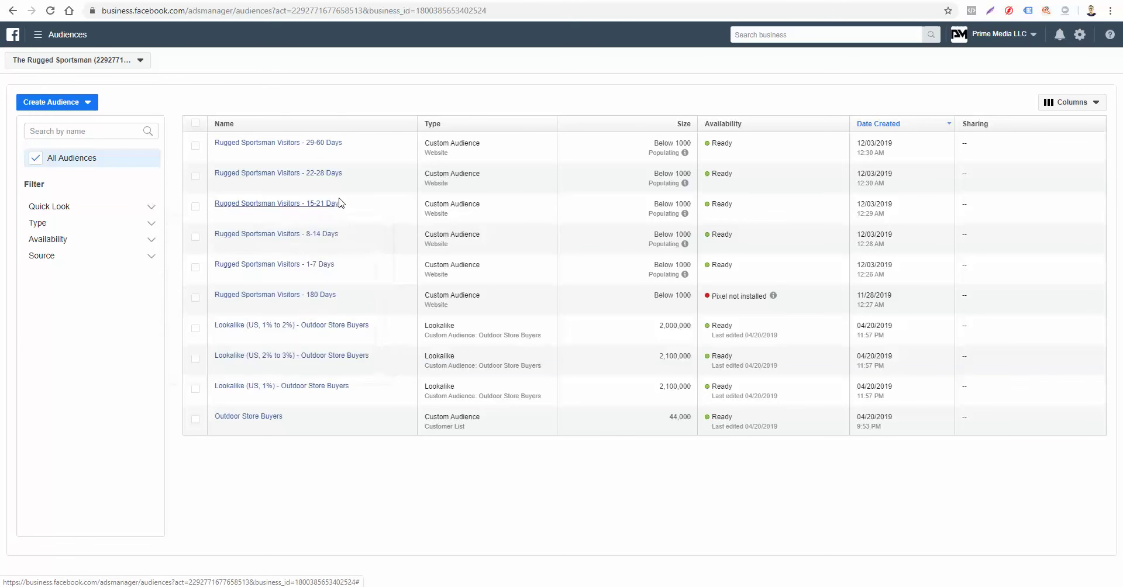
{"action": "mouse_move", "coordinate": [332, 150]}
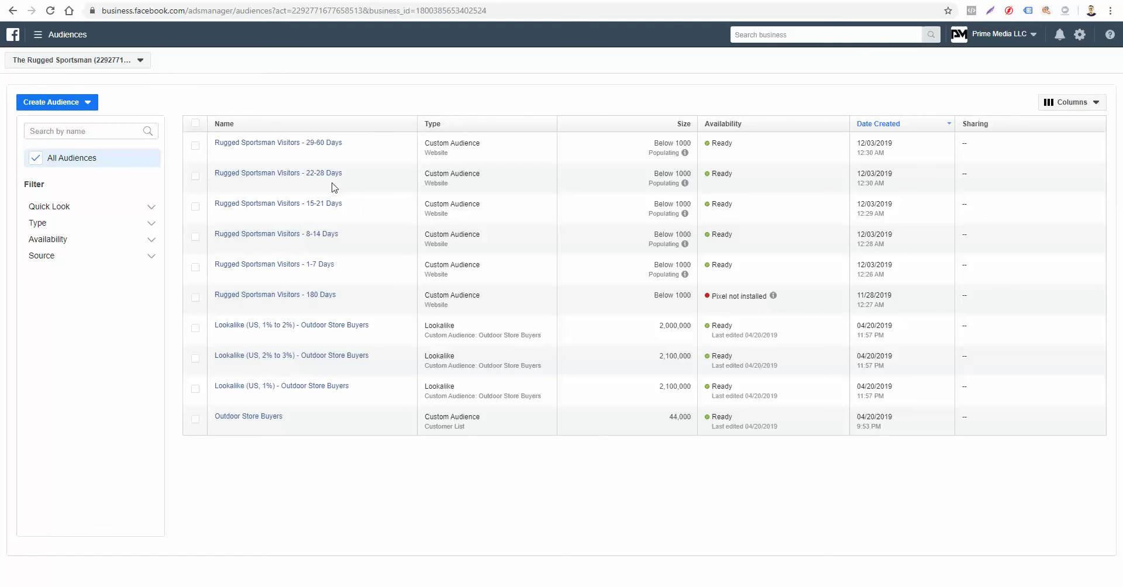
{"action": "mouse_move", "coordinate": [325, 149]}
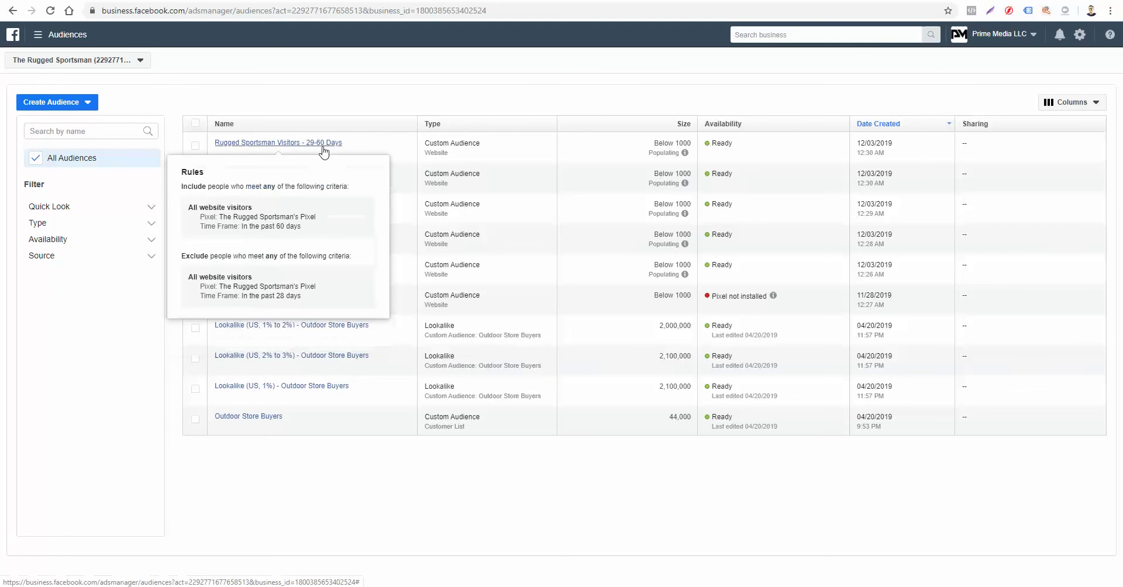